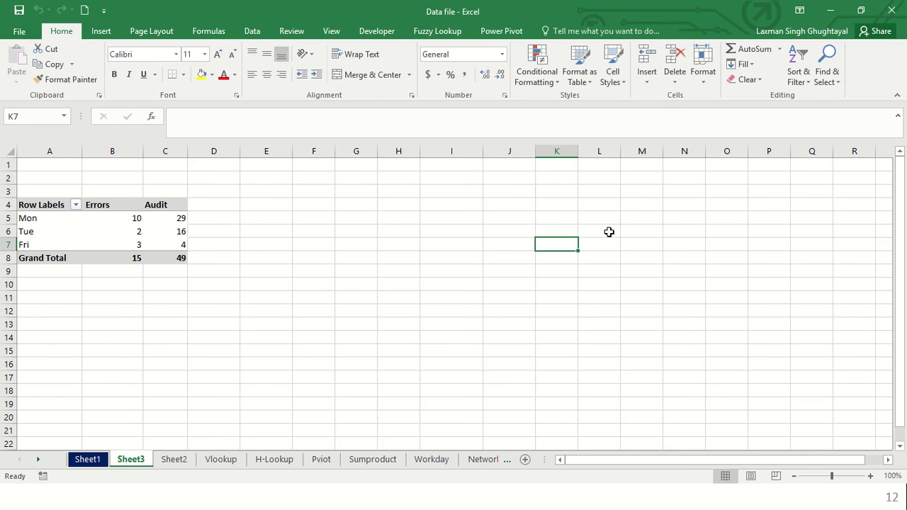
- Enter the header Error% in the empty cell D4 beside the pivot headers
{"action": "left_click", "coordinate": [120, 231]}
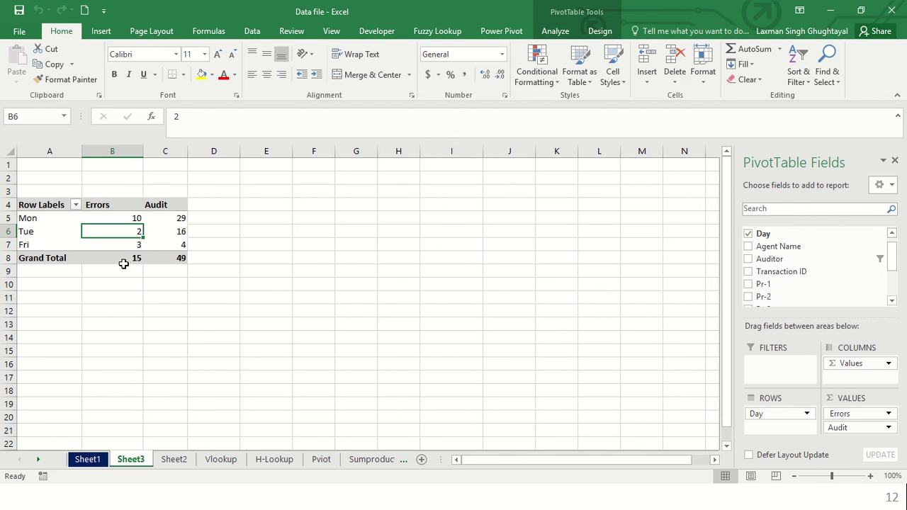
{"action": "mouse_move", "coordinate": [124, 258]}
{"action": "left_click", "coordinate": [213, 203]}
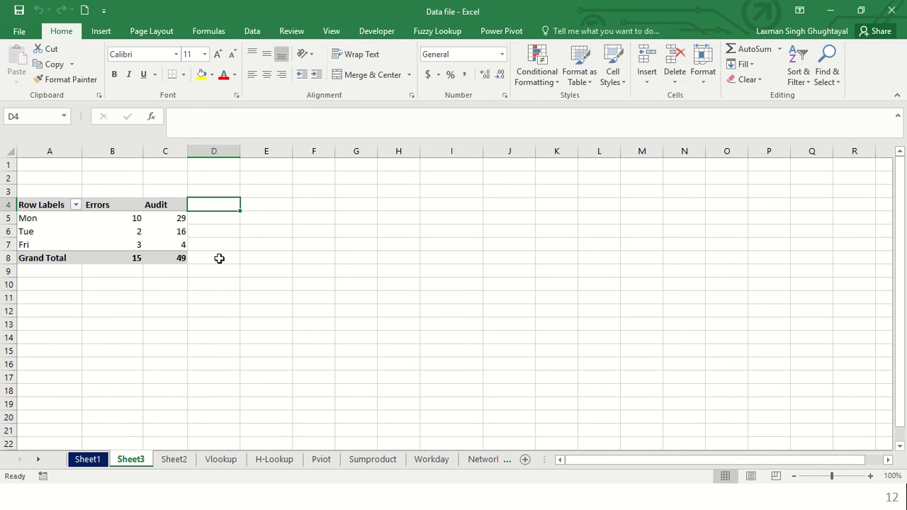
{"action": "type", "text": "E"}
{"action": "type", "text": "rror%"}
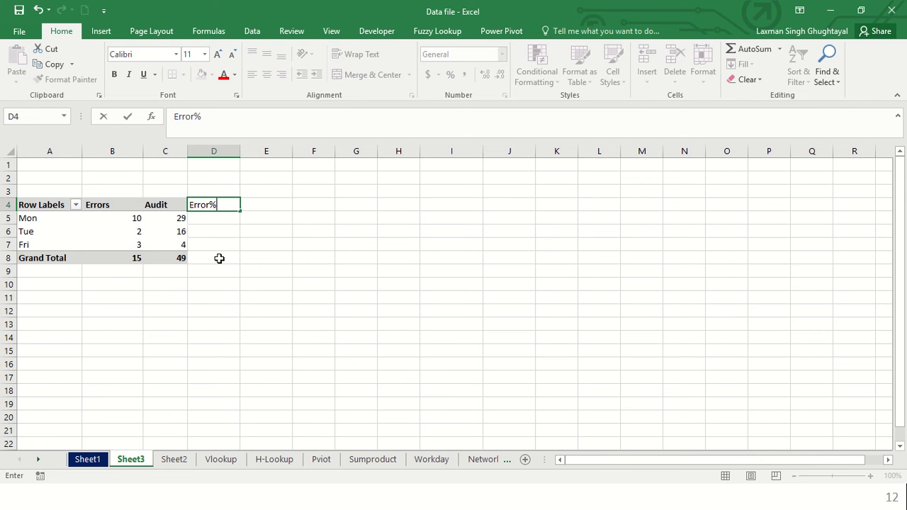
{"action": "key", "text": "Return"}
- Enter =B5/C5 in D5 to divide Mon's Errors by its Audit
{"action": "type", "text": "="}
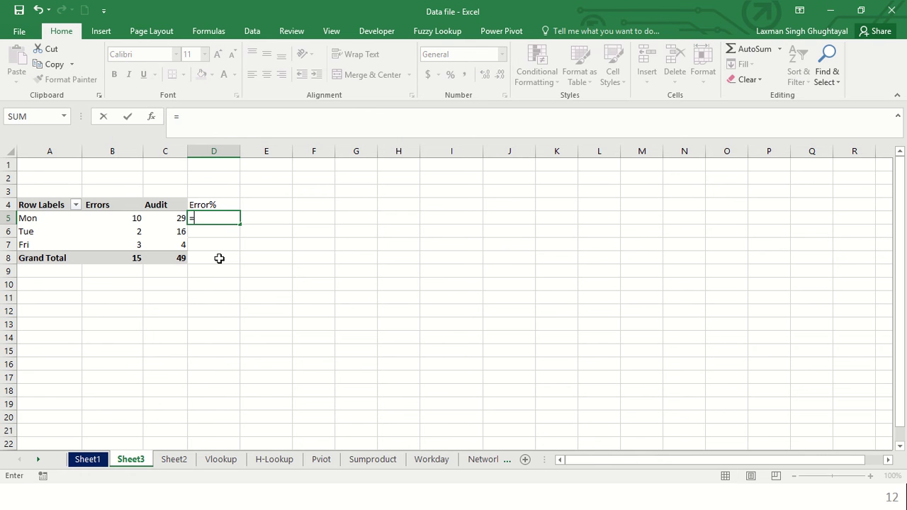
{"action": "key", "text": "Left"}
{"action": "key", "text": "Left"}
{"action": "type", "text": "/"}
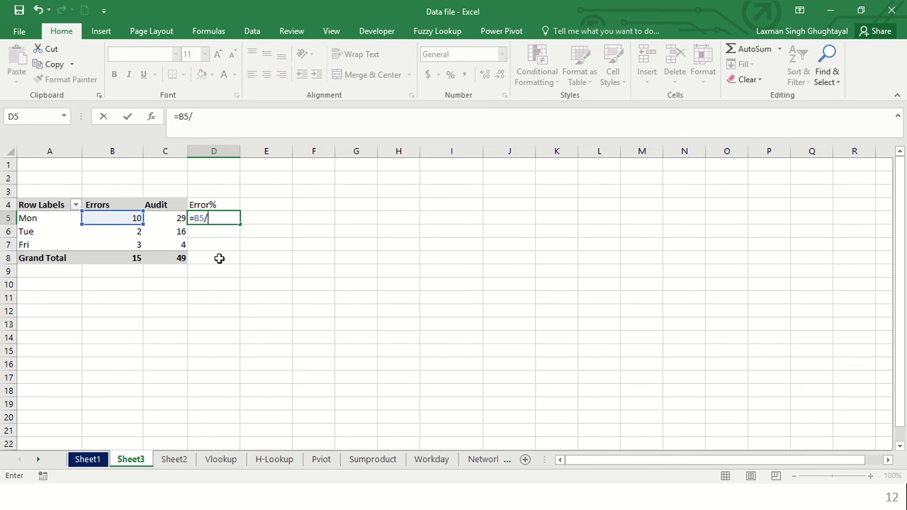
{"action": "key", "text": "Left"}
{"action": "key", "text": "Return"}
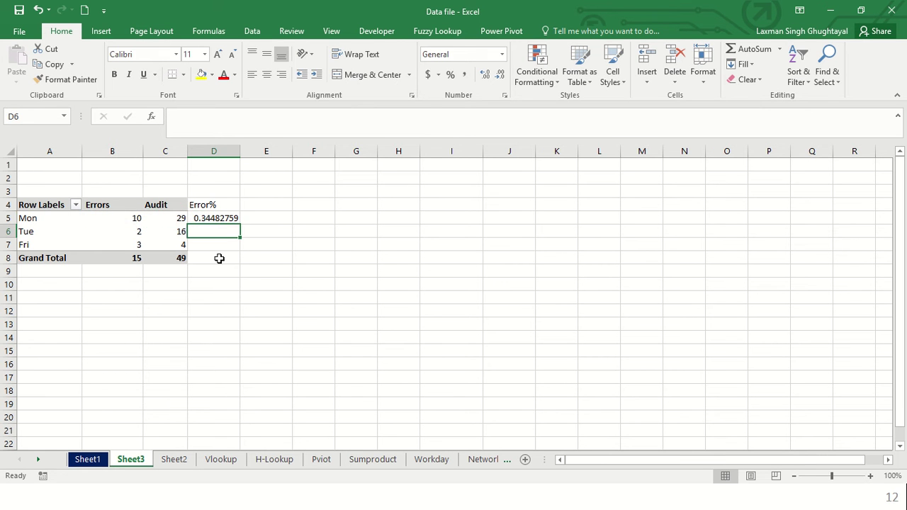
- Copy Mon's Error% formula down to the Tue and Fri rows (D6:D7)
{"action": "key", "text": "Up"}
{"action": "key", "text": "shift+Down"}
{"action": "key", "text": "shift+Down"}
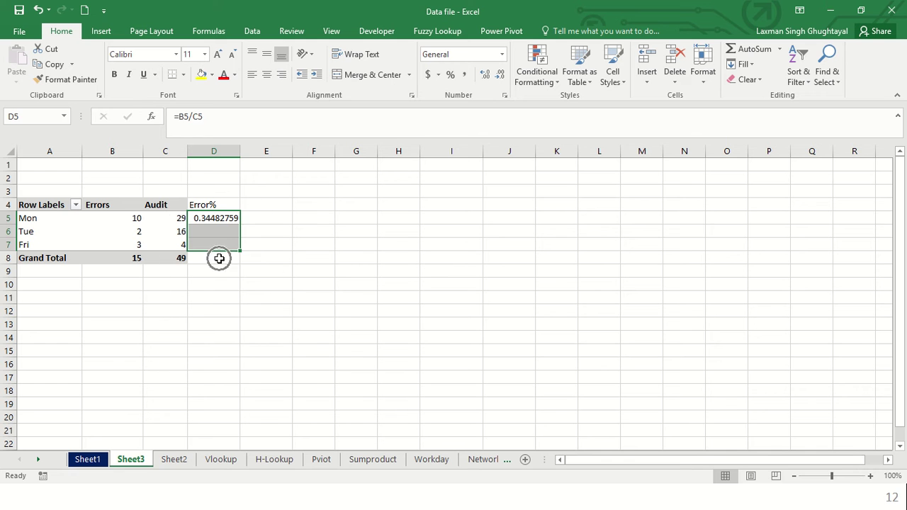
{"action": "key", "text": "Down"}
{"action": "key", "text": "Up"}
{"action": "key", "text": "ctrl+c"}
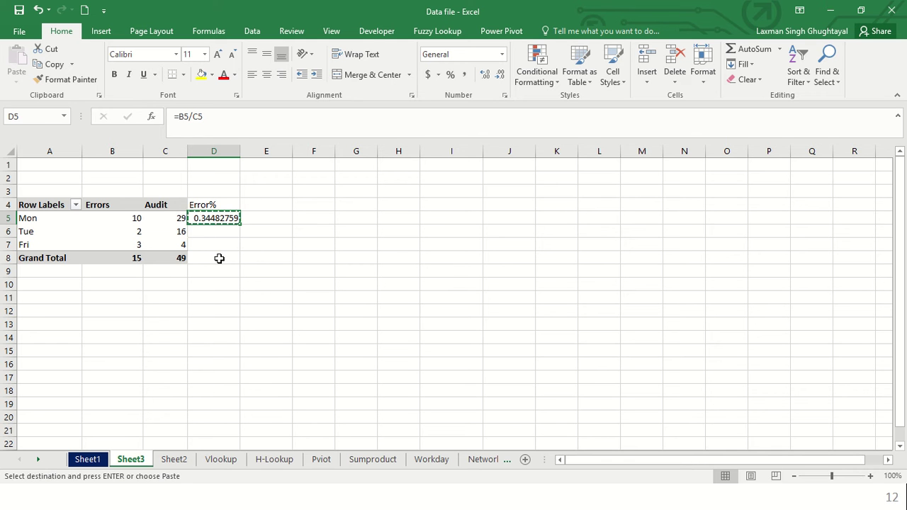
{"action": "key", "text": "shift+Down"}
{"action": "key", "text": "shift+Down"}
{"action": "key", "text": "ctrl+v"}
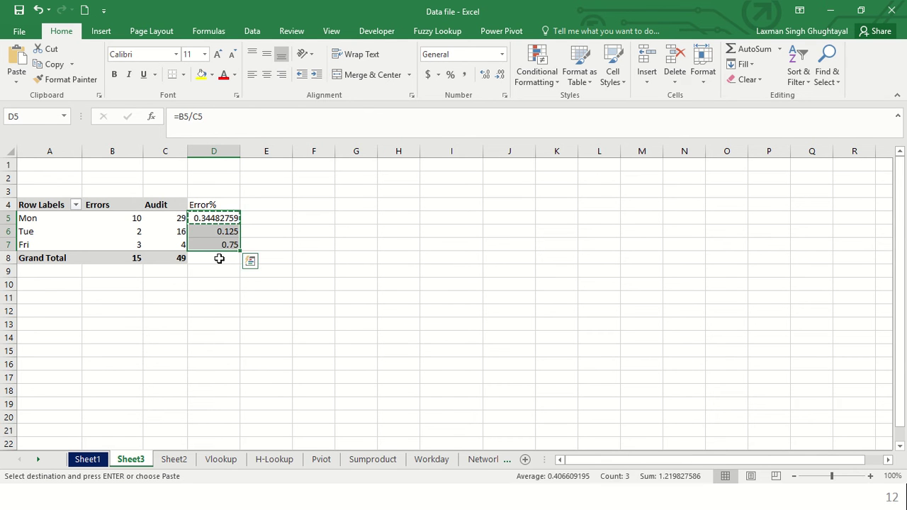
- Apply Percent Style to D5:D7 so they show 34%, 13% and 75%
{"action": "key", "text": "Down"}
{"action": "key", "text": "Up"}
{"action": "key", "text": "Up"}
{"action": "key", "text": "Down"}
{"action": "key", "text": "shift+Down"}
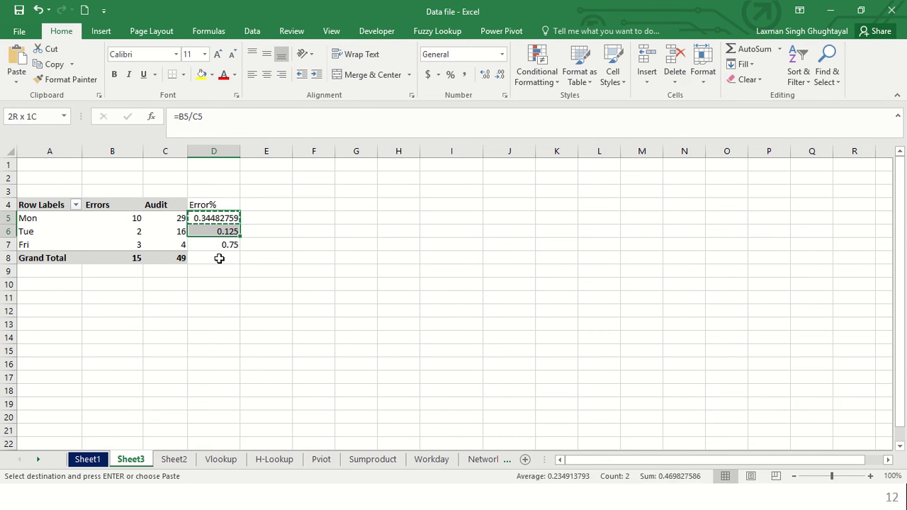
{"action": "key", "text": "shift+Down"}
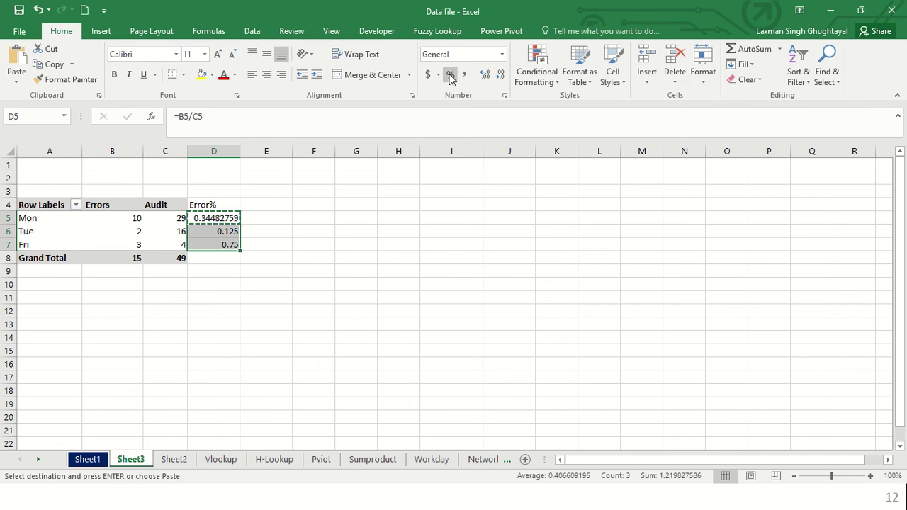
{"action": "left_click", "coordinate": [450, 74]}
{"action": "left_click", "coordinate": [221, 259]}
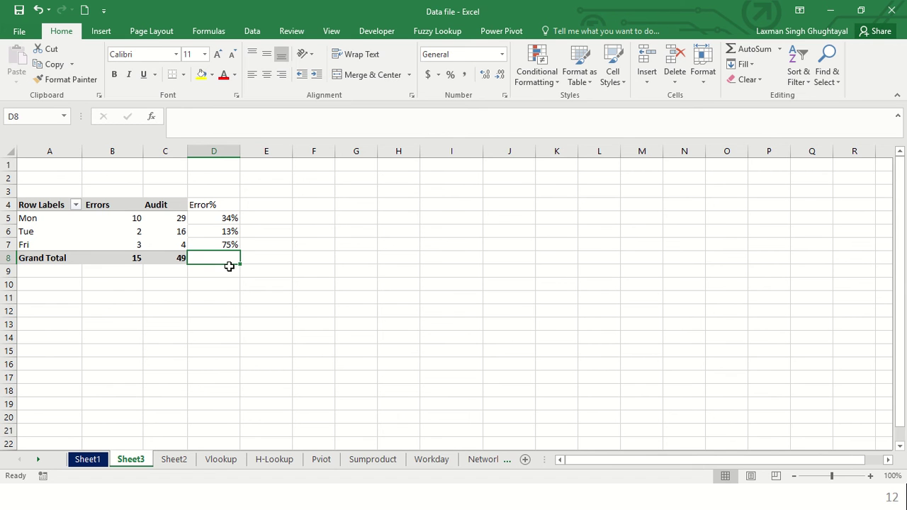
- Add Auditor to Values to overwrite the Error% cells, then remove Count of Audit
{"action": "left_click", "coordinate": [146, 241]}
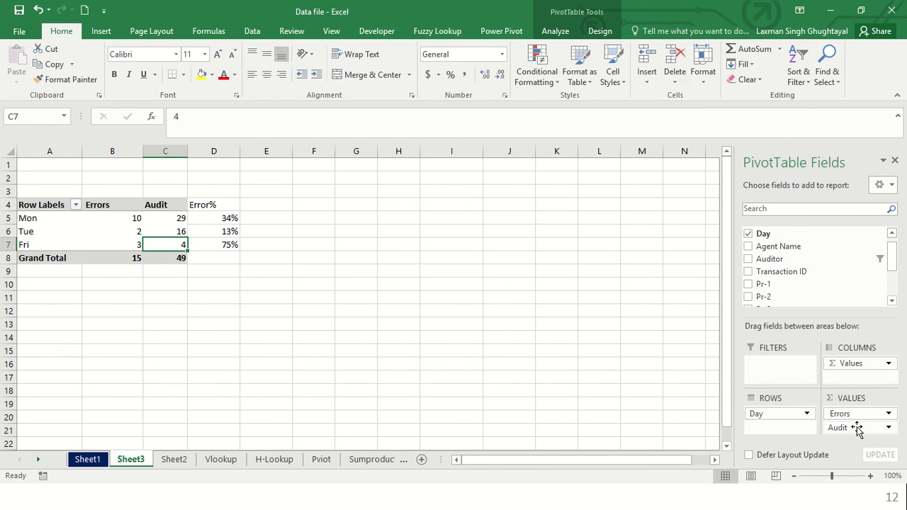
{"action": "left_click_drag", "start_coordinate": [857, 429], "coordinate": [652, 404]}
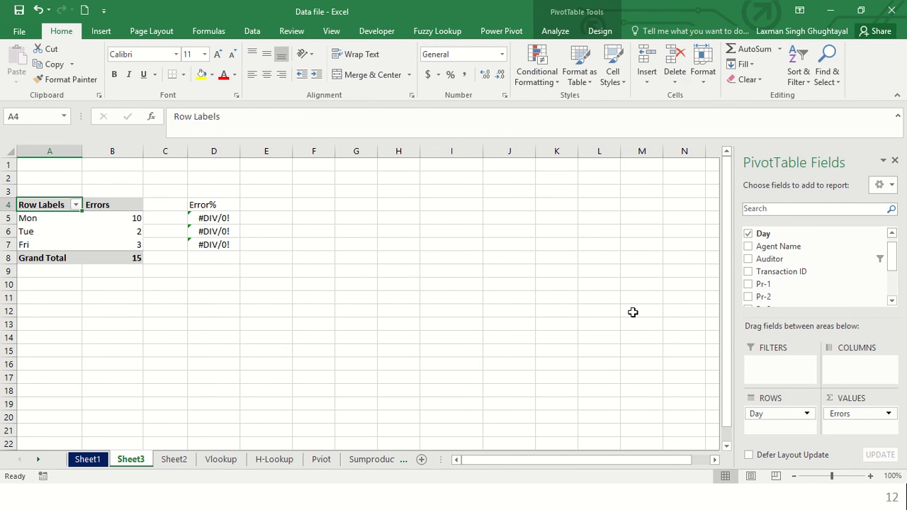
{"action": "key", "text": "ctrl+z"}
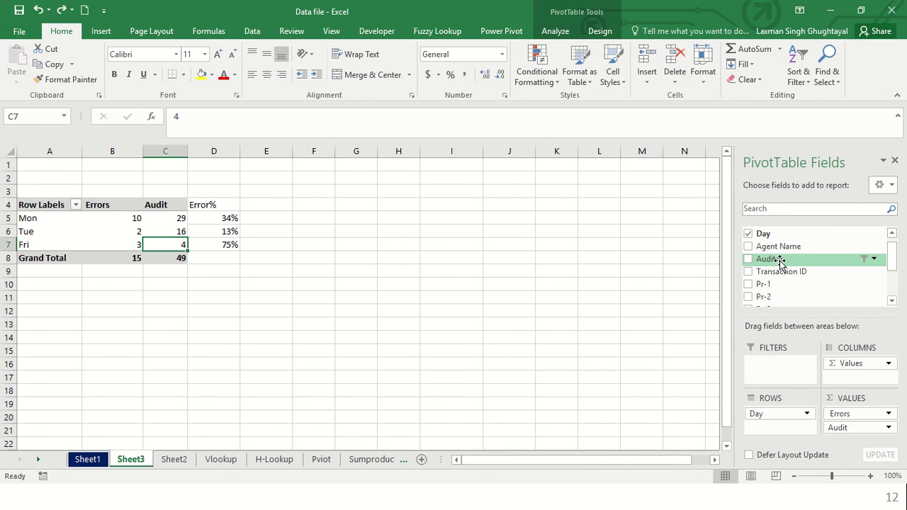
{"action": "left_click_drag", "start_coordinate": [779, 260], "coordinate": [864, 414]}
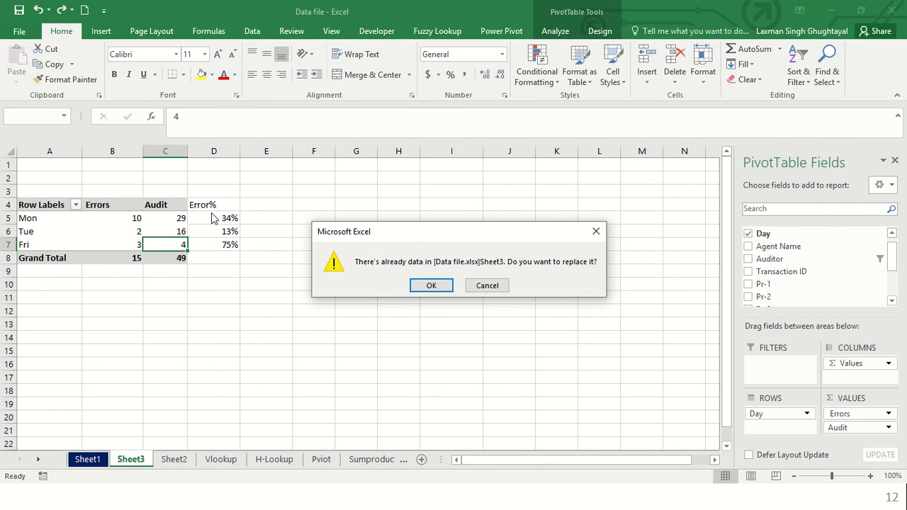
{"action": "left_click", "coordinate": [433, 287]}
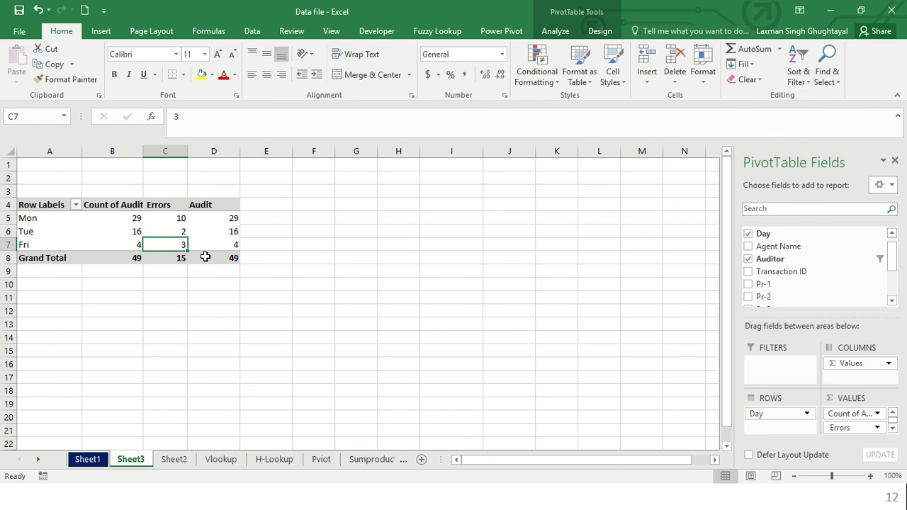
{"action": "left_click_drag", "start_coordinate": [854, 413], "coordinate": [622, 343]}
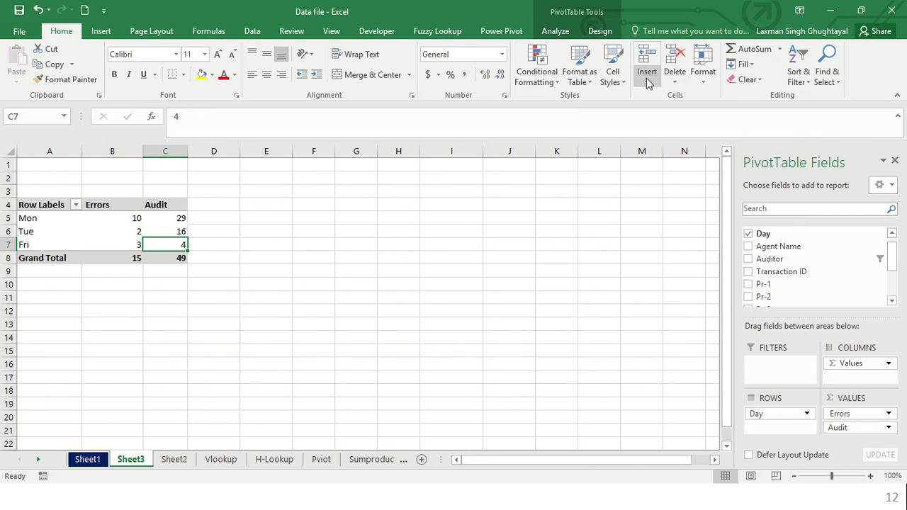
- Switch to the PivotTable Tools Analyze ribbon tab
{"action": "left_click", "coordinate": [557, 37]}
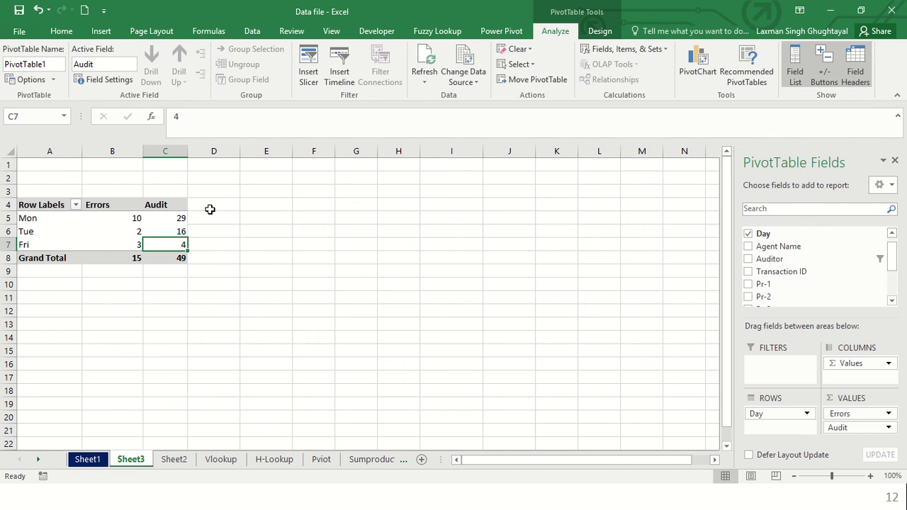
- Create calculated field Error% with formula =Errors/'Total Transaction'
{"action": "left_click", "coordinate": [655, 50]}
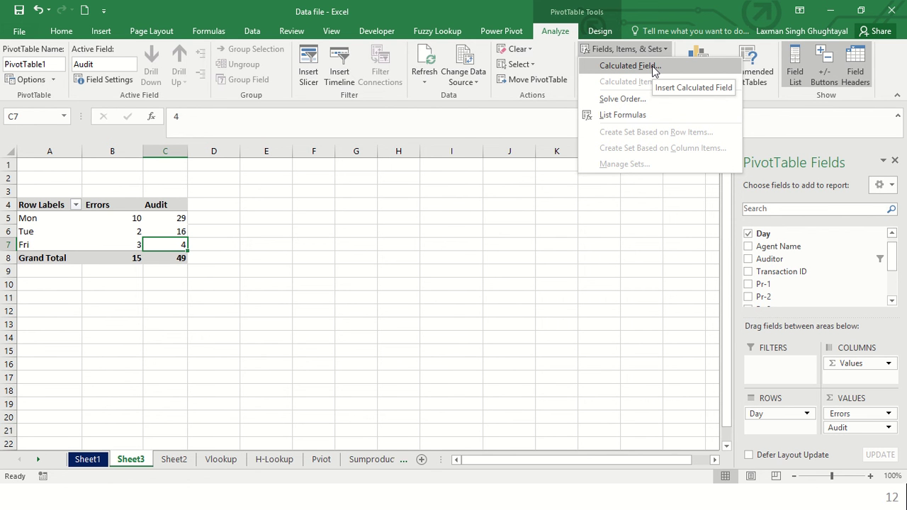
{"action": "left_click", "coordinate": [652, 69]}
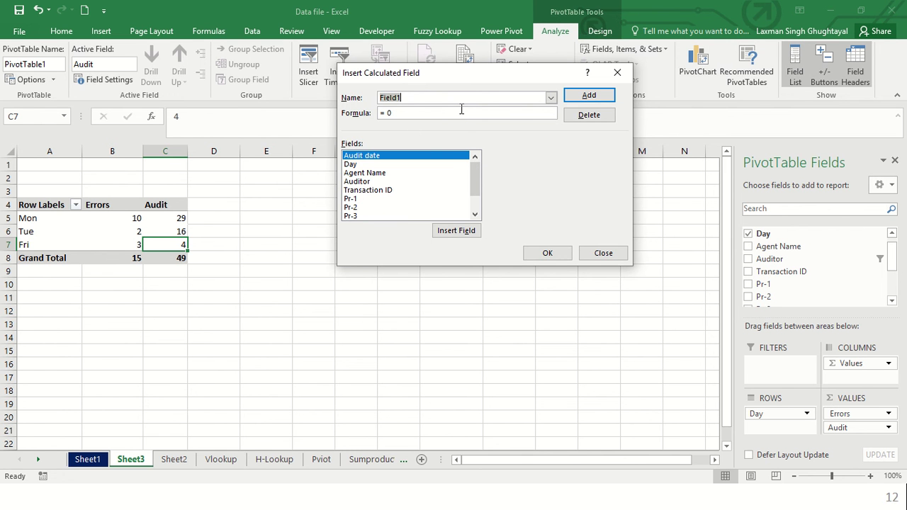
{"action": "type", "text": "Er"}
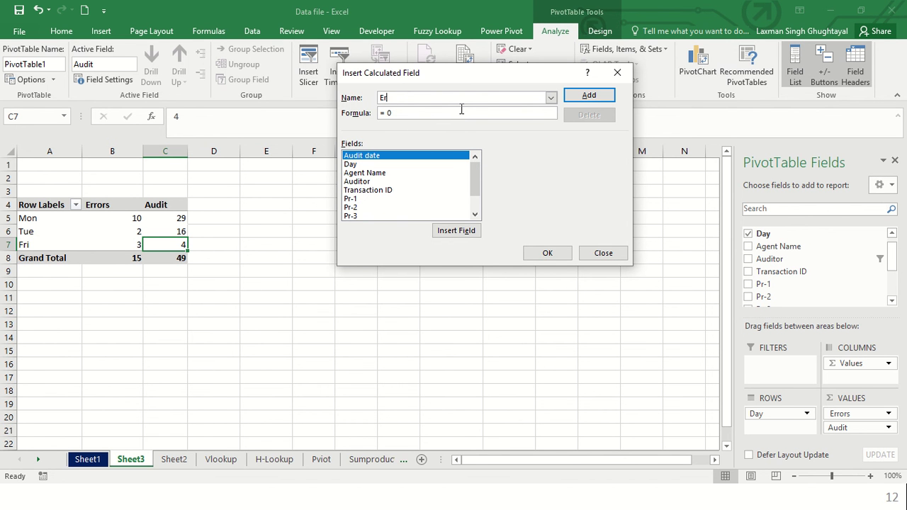
{"action": "type", "text": "ror"}
{"action": "type", "text": "%"}
{"action": "left_click_drag", "start_coordinate": [473, 185], "coordinate": [475, 205]}
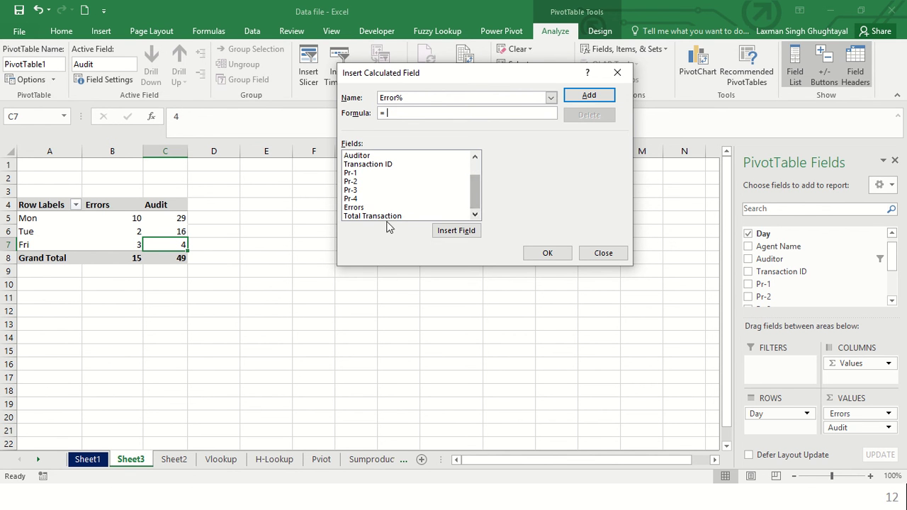
{"action": "left_click", "coordinate": [366, 208]}
{"action": "double_click", "coordinate": [366, 208]}
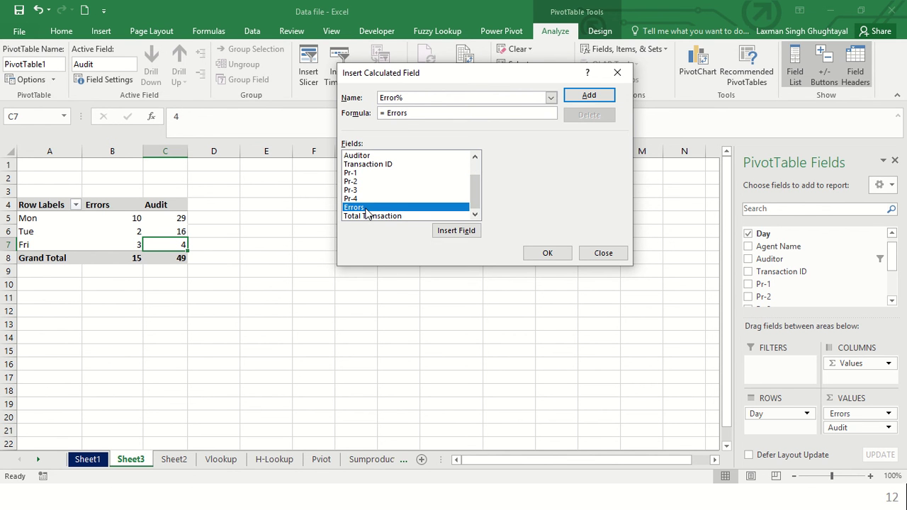
{"action": "type", "text": "/"}
{"action": "left_click", "coordinate": [378, 218]}
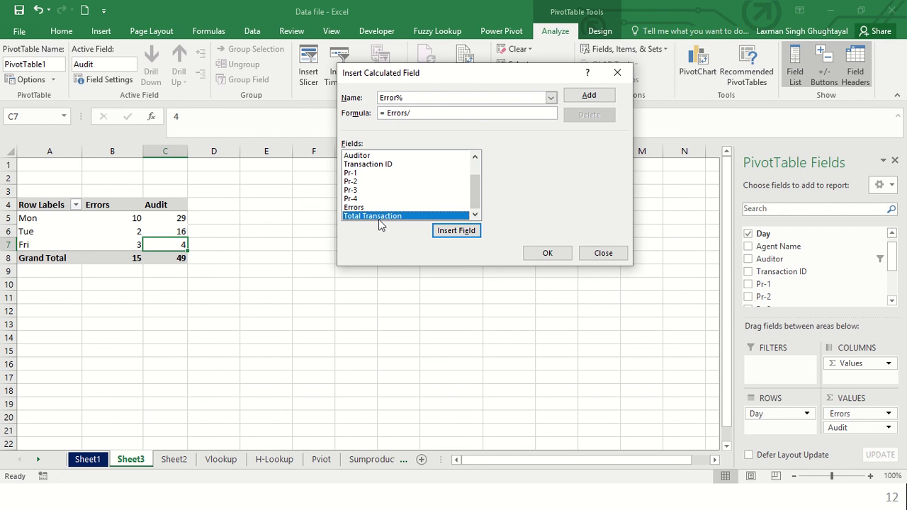
{"action": "double_click", "coordinate": [380, 216]}
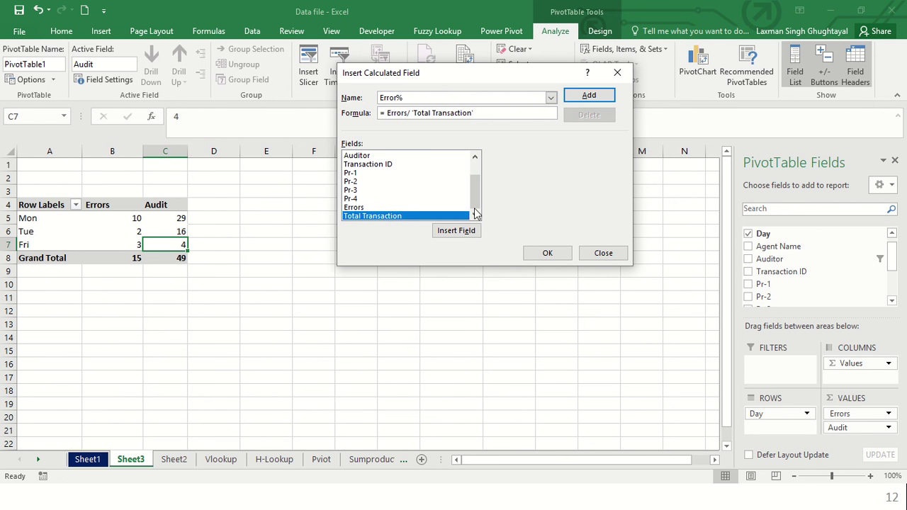
{"action": "left_click", "coordinate": [546, 254]}
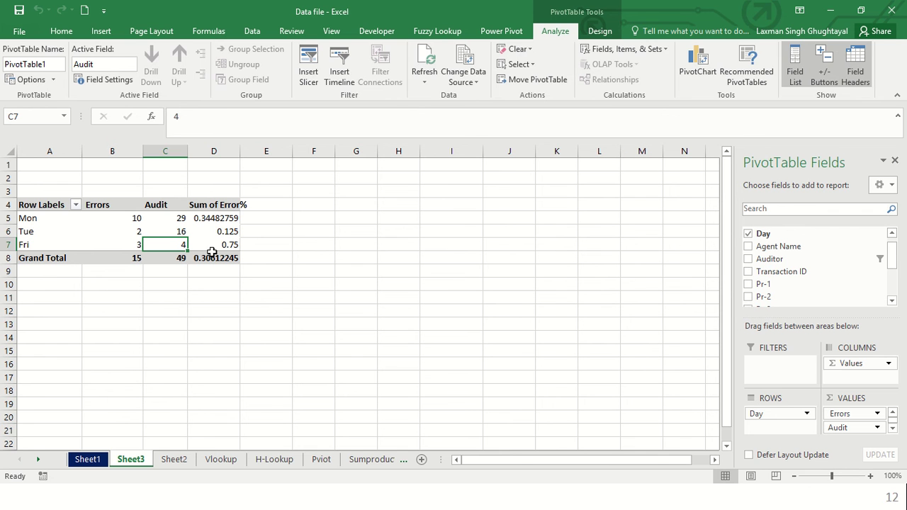
{"action": "left_click", "coordinate": [224, 206]}
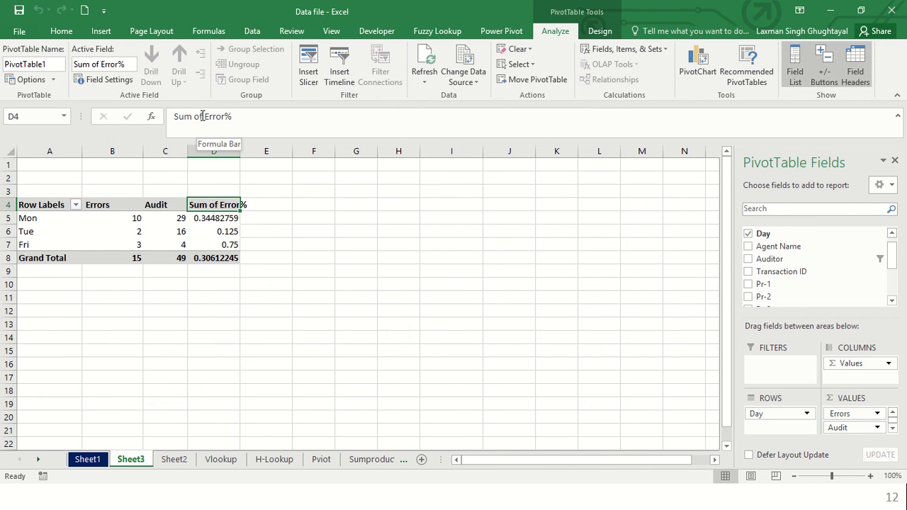
- Delete the 'Sum of ' prefix so the column header reads Error%
{"action": "left_click_drag", "start_coordinate": [203, 116], "coordinate": [71, 126]}
{"action": "key", "text": "BackSpace"}
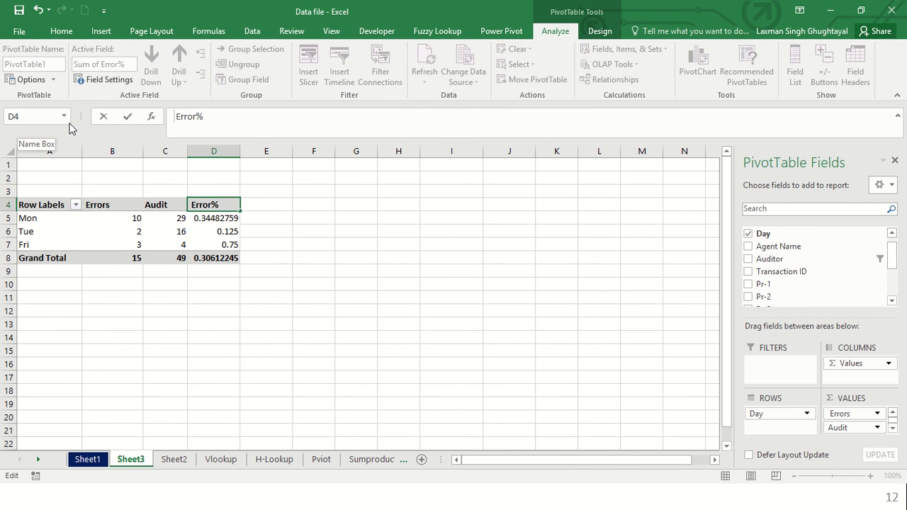
{"action": "left_click", "coordinate": [294, 218]}
{"action": "left_click", "coordinate": [222, 229]}
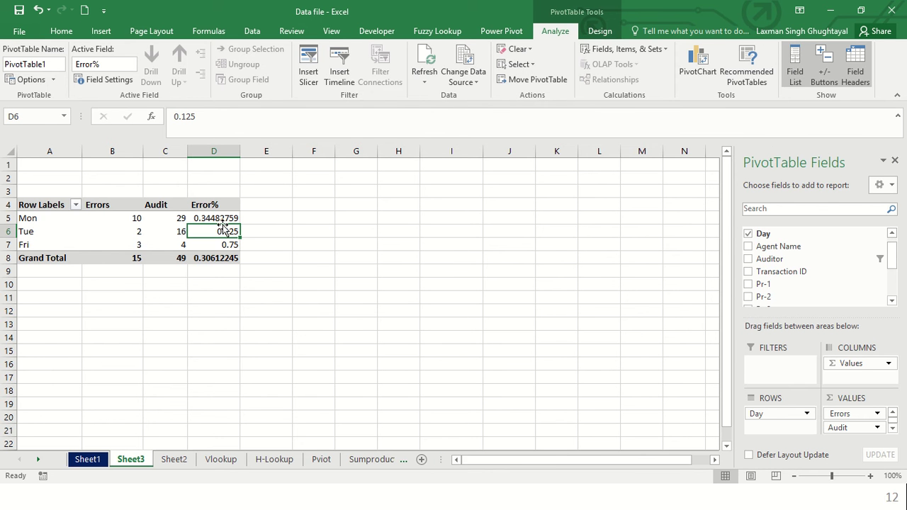
{"action": "left_click", "coordinate": [223, 218]}
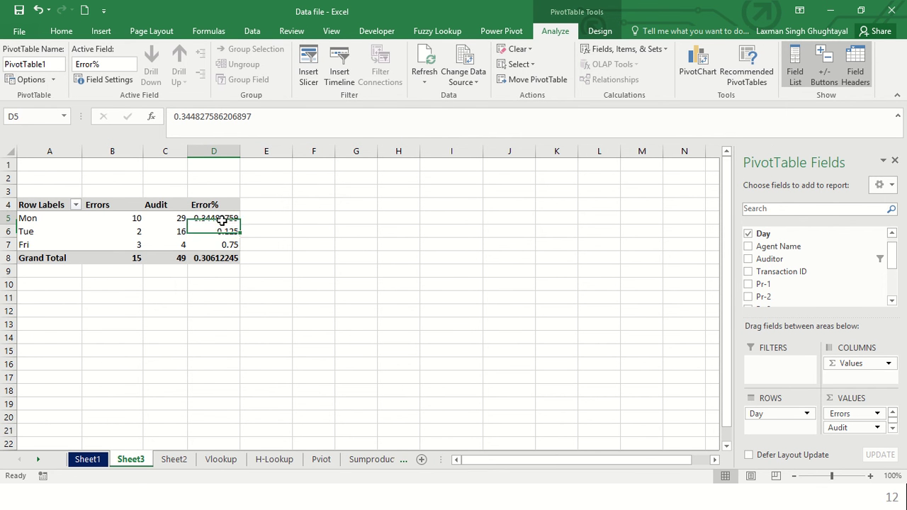
{"action": "left_click_drag", "start_coordinate": [843, 413], "coordinate": [847, 428]}
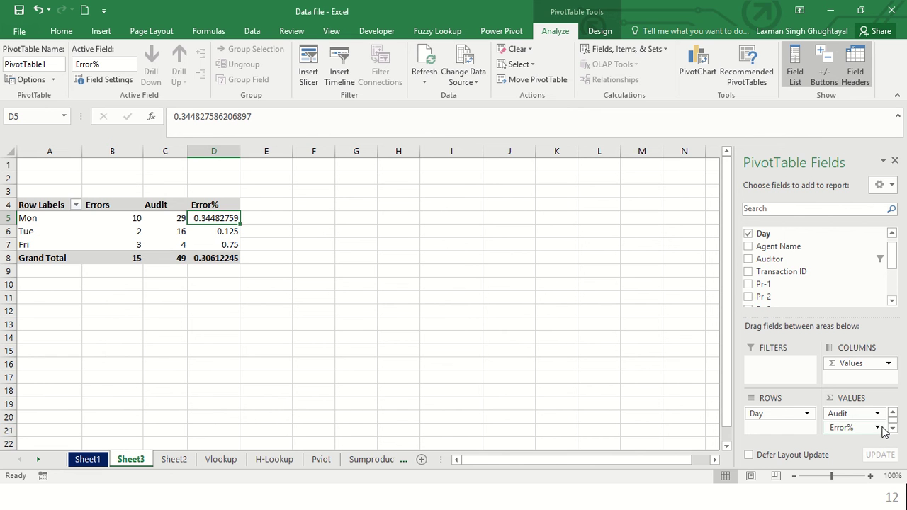
- Format the Error% value field as Percentage with 2 decimals (34.48%, 12.50%, 75.00%)
{"action": "left_click", "coordinate": [879, 428]}
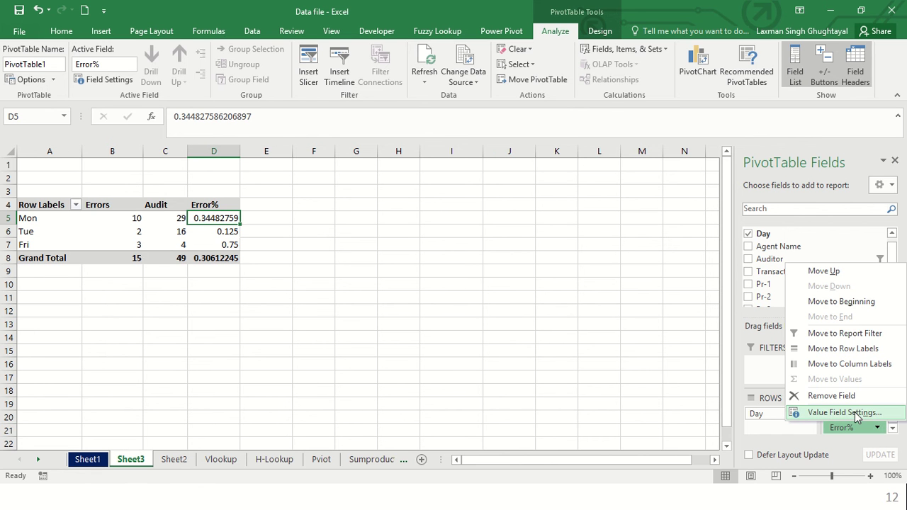
{"action": "left_click", "coordinate": [856, 413]}
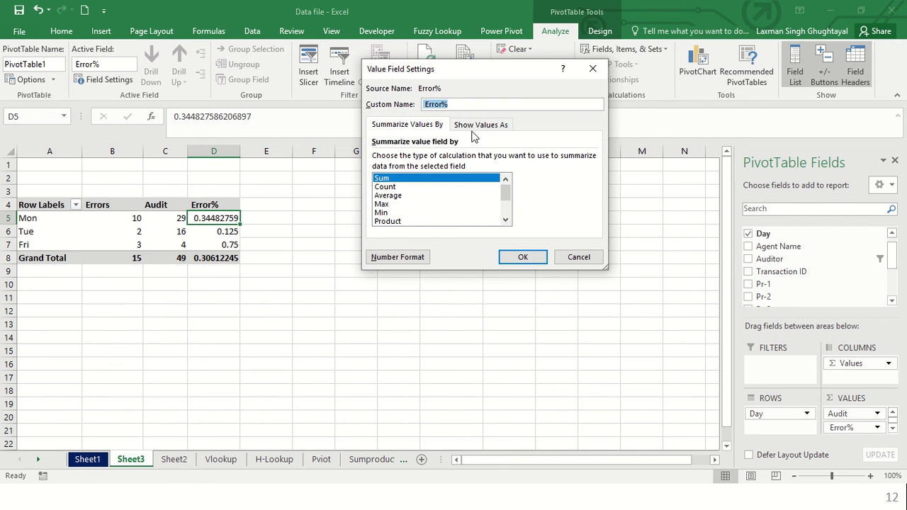
{"action": "left_click", "coordinate": [401, 257]}
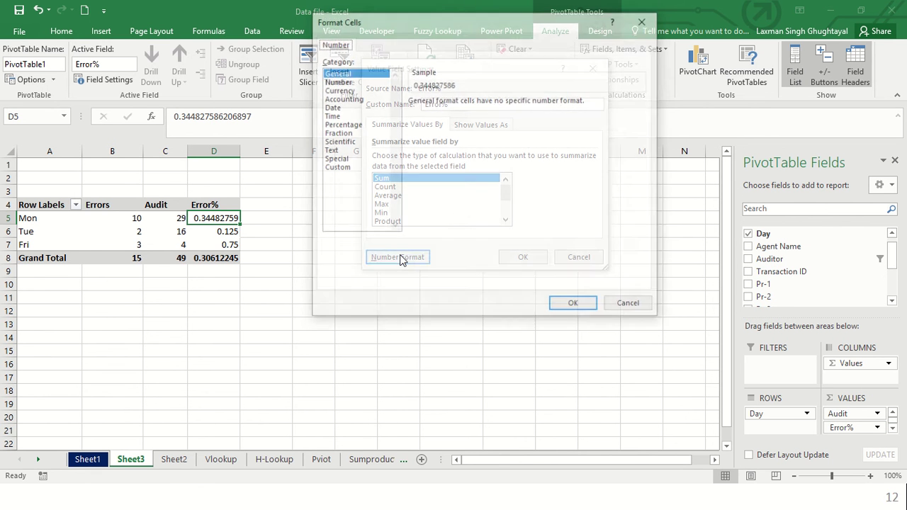
{"action": "left_click", "coordinate": [342, 124]}
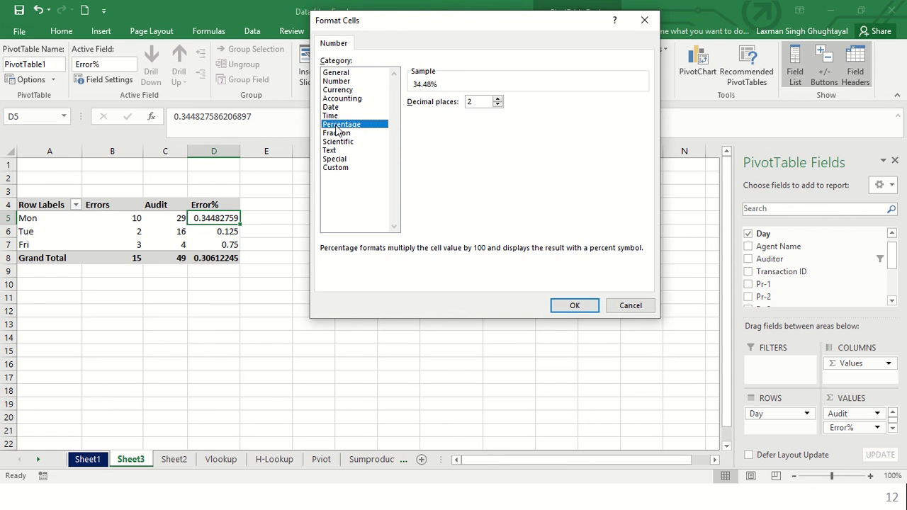
{"action": "left_click", "coordinate": [568, 307]}
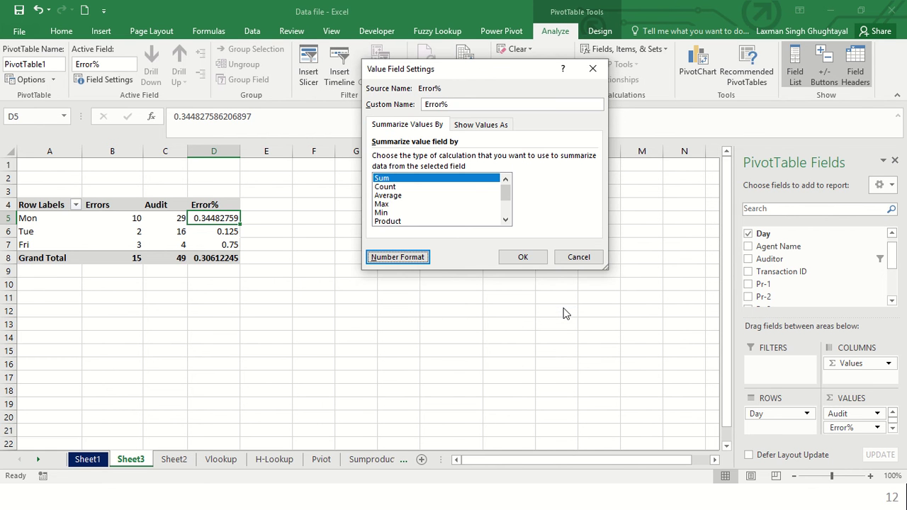
{"action": "left_click", "coordinate": [530, 257]}
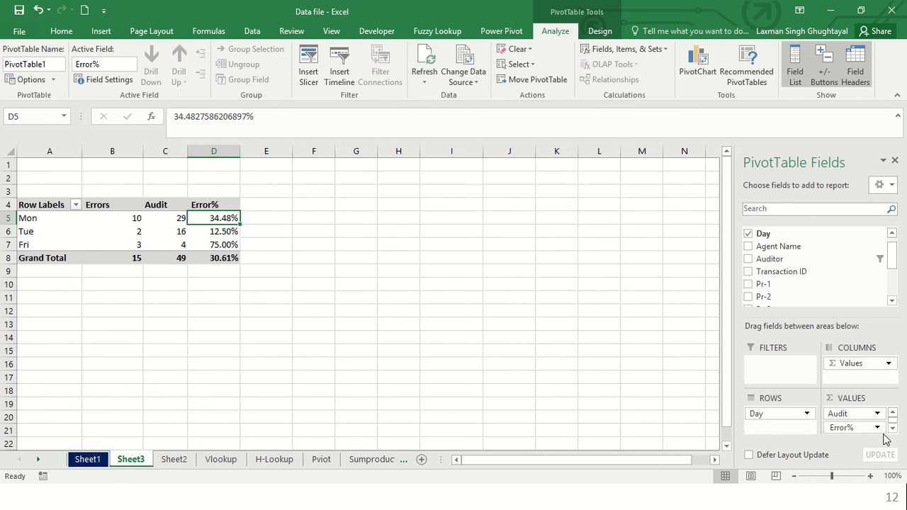
{"action": "left_click_drag", "start_coordinate": [846, 414], "coordinate": [528, 396]}
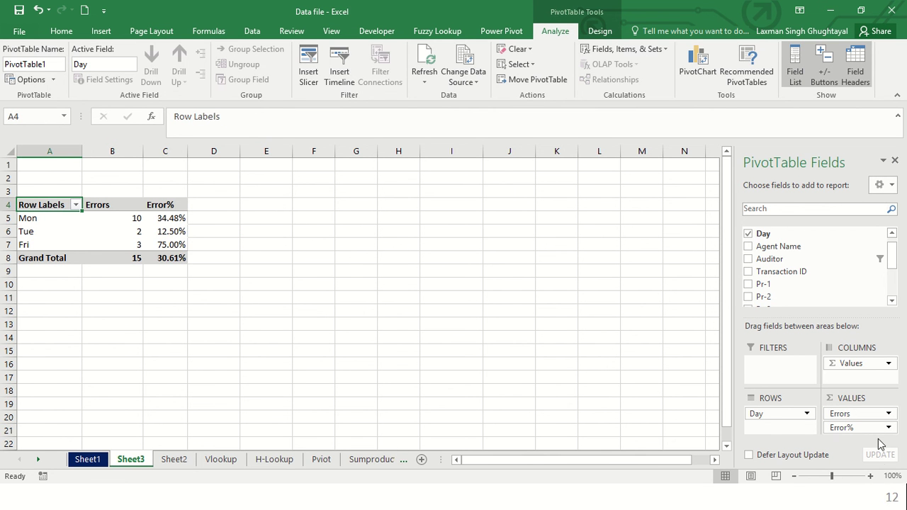
{"action": "key", "text": "ctrl+z"}
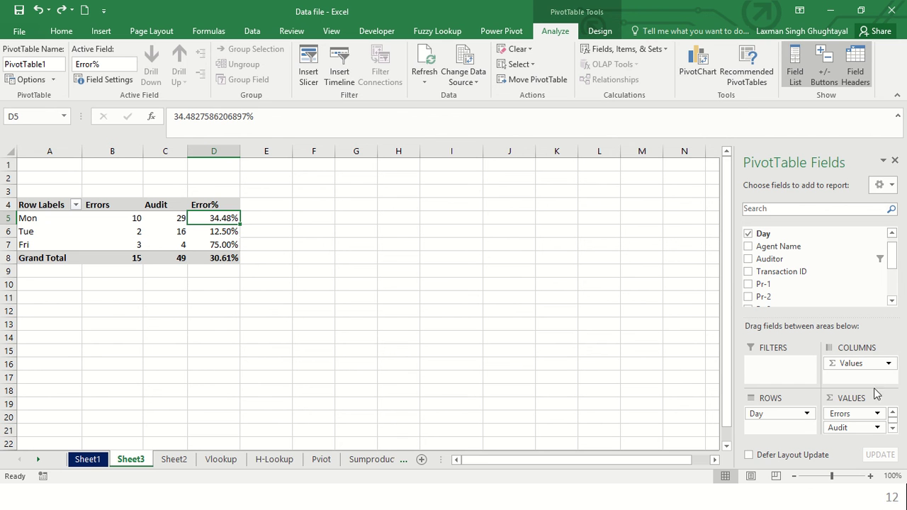
{"action": "left_click", "coordinate": [892, 428]}
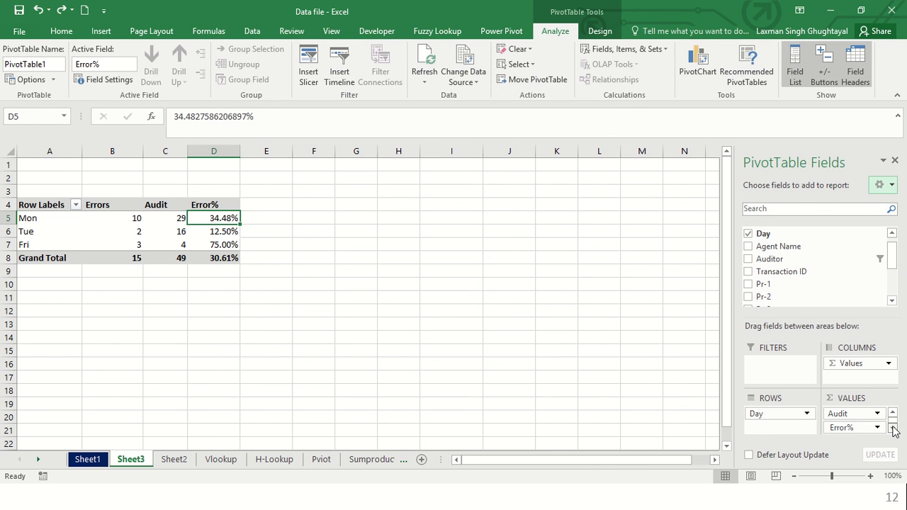
{"action": "left_click", "coordinate": [892, 301]}
{"action": "left_click", "coordinate": [891, 301]}
{"action": "left_click", "coordinate": [892, 301]}
{"action": "left_click", "coordinate": [892, 301]}
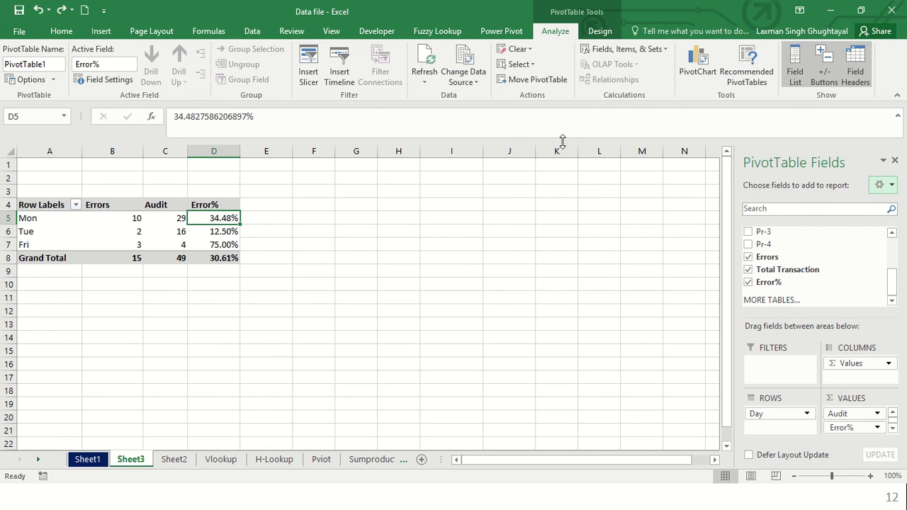
- List the pivot's formulas on a new Sheet5, then go back to Sheet3
{"action": "left_click", "coordinate": [658, 51]}
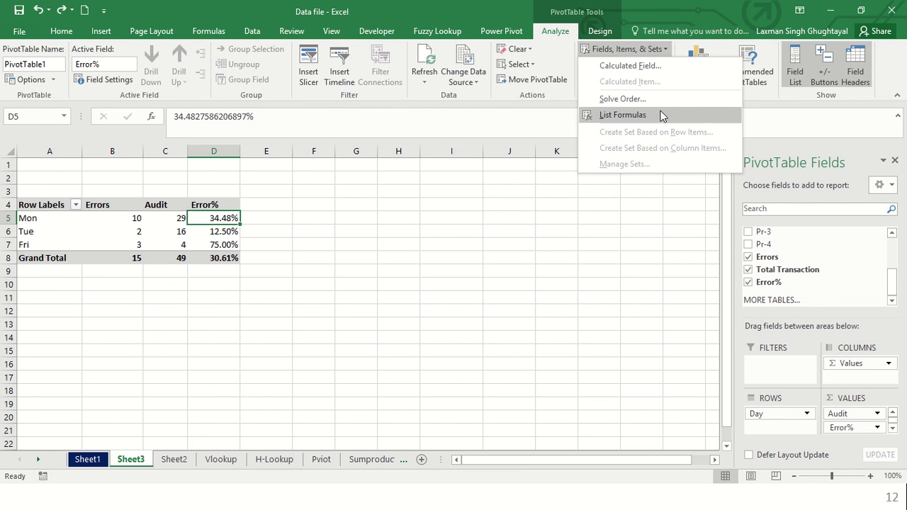
{"action": "left_click", "coordinate": [660, 116]}
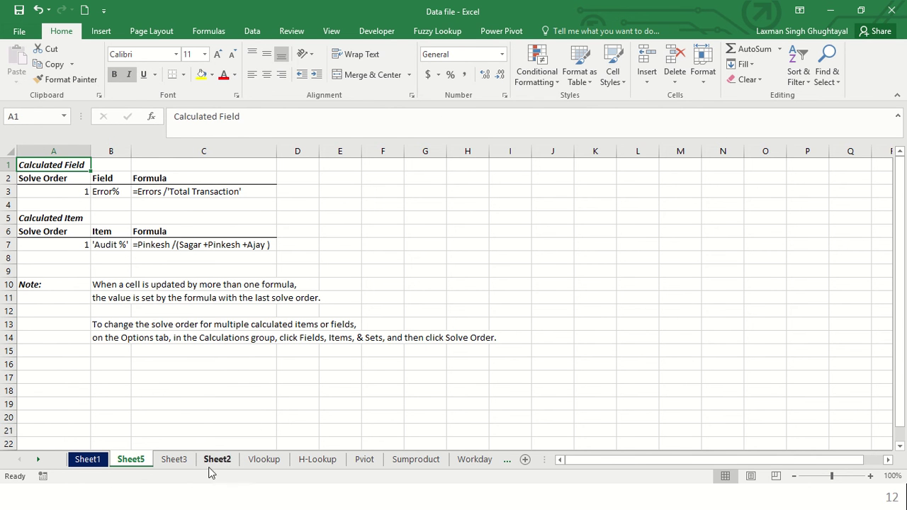
{"action": "left_click", "coordinate": [183, 465]}
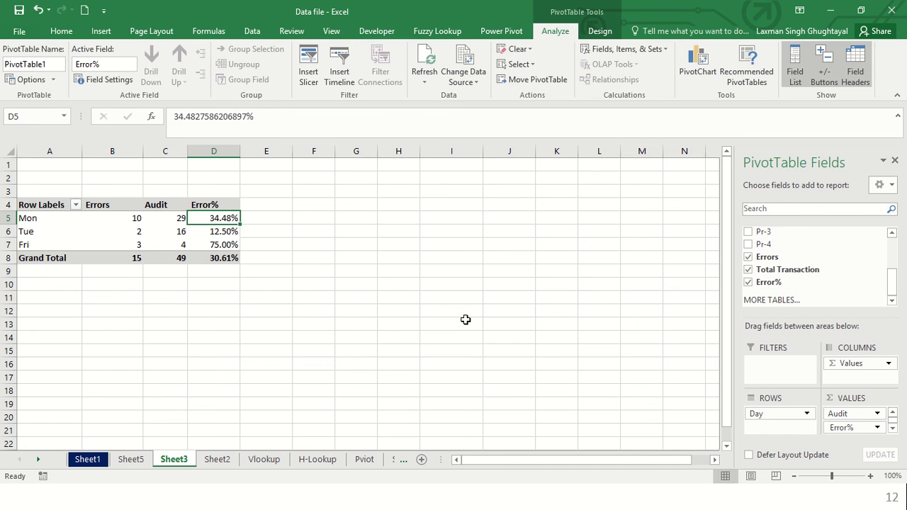
{"action": "left_click_drag", "start_coordinate": [466, 319], "coordinate": [319, 312]}
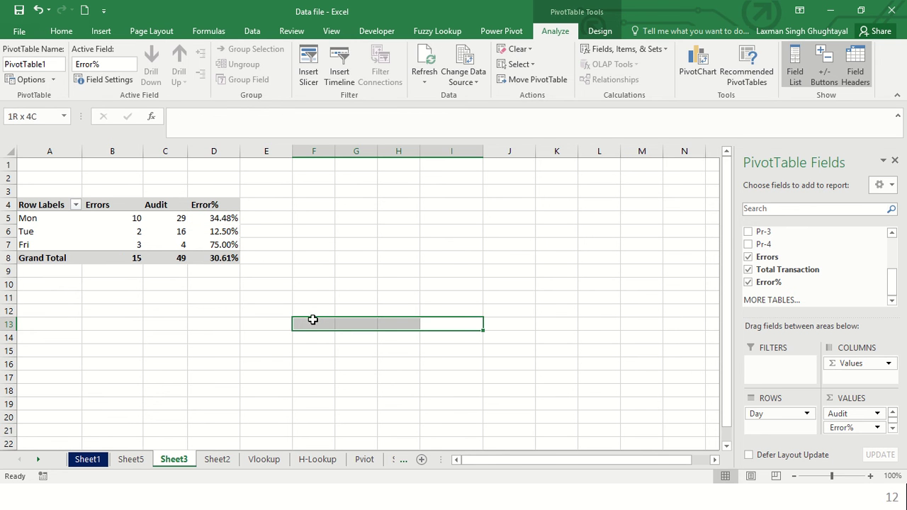
{"action": "left_click", "coordinate": [276, 270]}
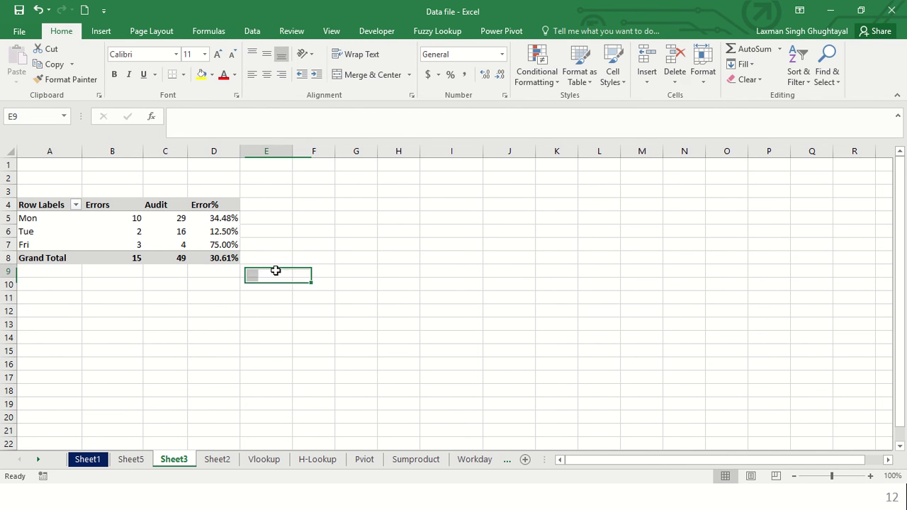
{"action": "left_click", "coordinate": [225, 246]}
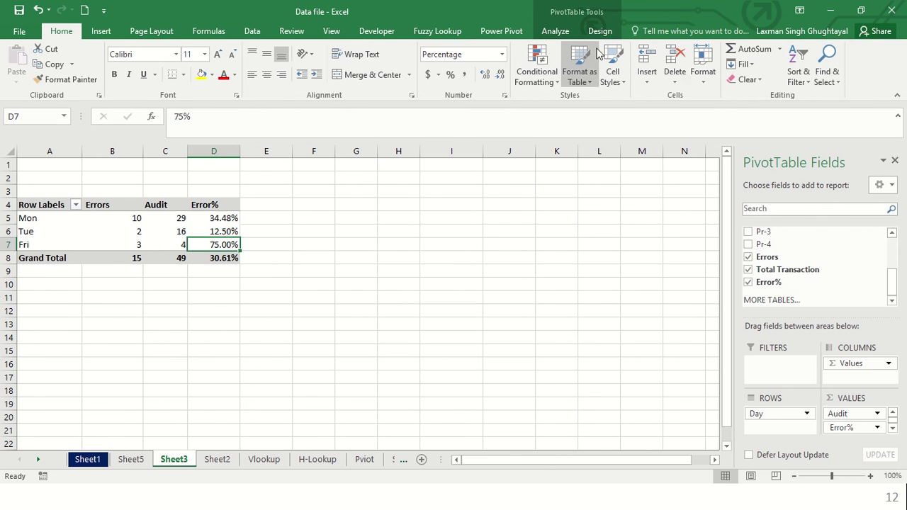
{"action": "left_click", "coordinate": [556, 34]}
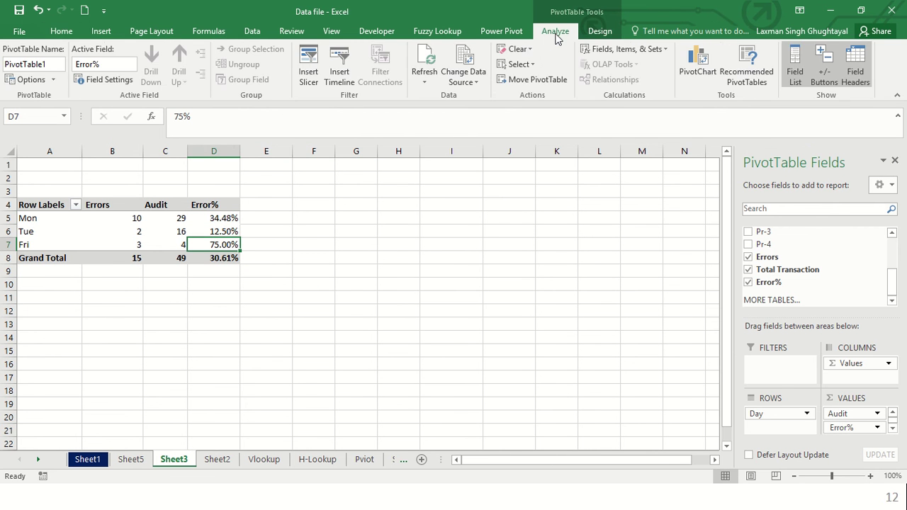
{"action": "left_click", "coordinate": [662, 49]}
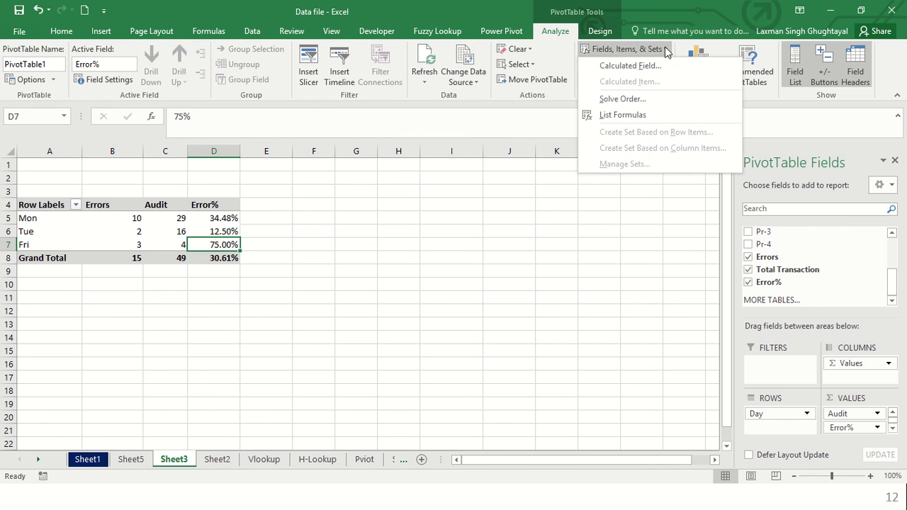
{"action": "left_click", "coordinate": [622, 99]}
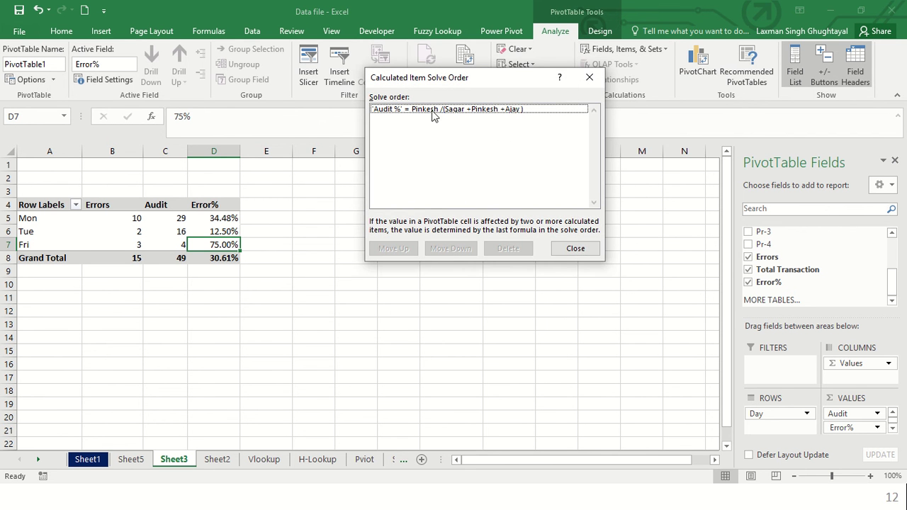
{"action": "left_click", "coordinate": [575, 249]}
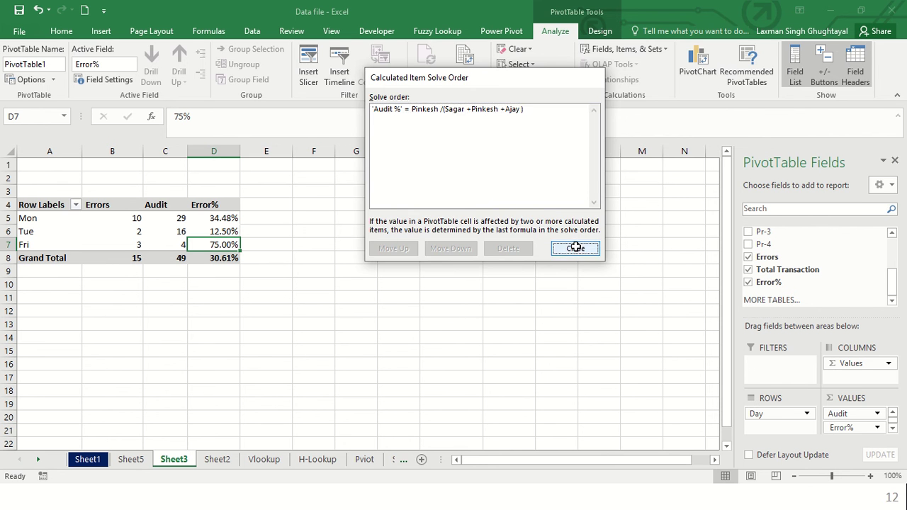
{"action": "left_click", "coordinate": [661, 45]}
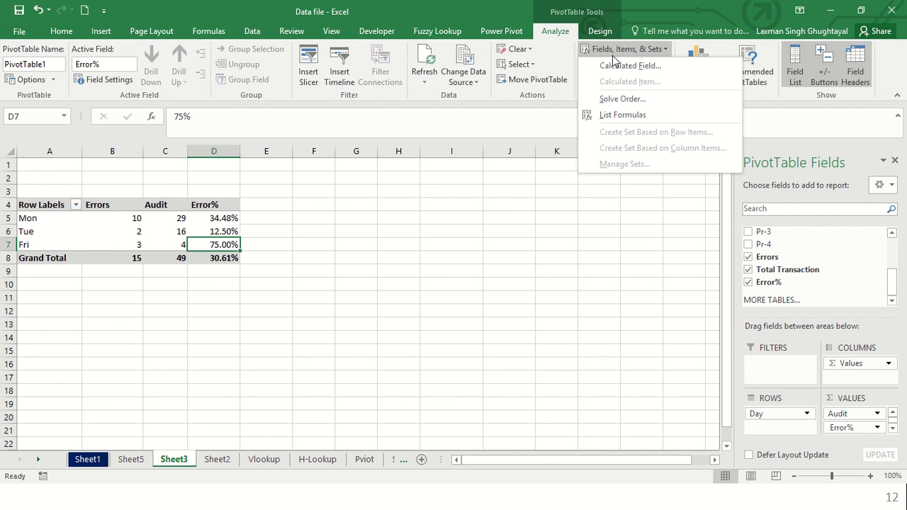
{"action": "left_click", "coordinate": [227, 241]}
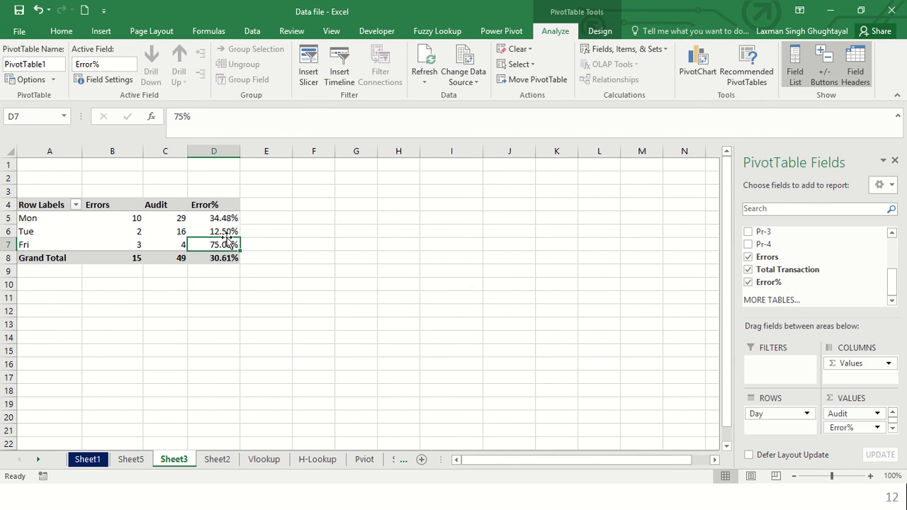